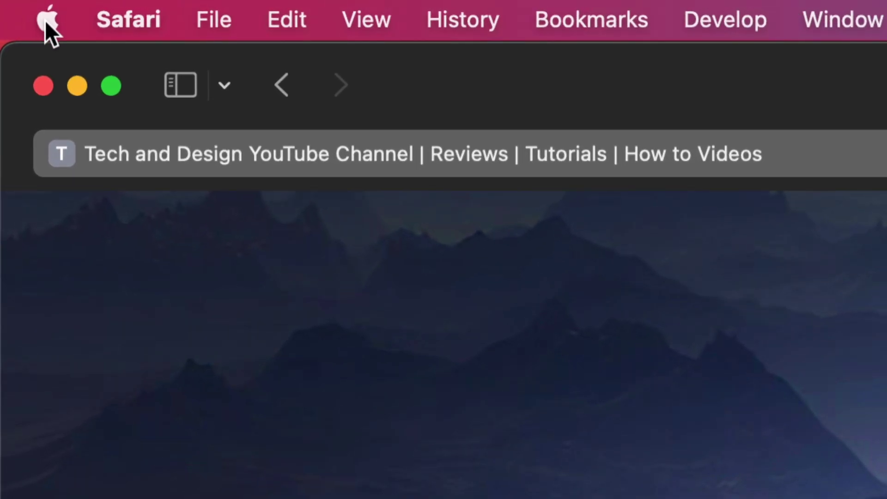
Open the Apple menu, which shows four App Store updates pending.
{"action": "left_click", "coordinate": [48, 23]}
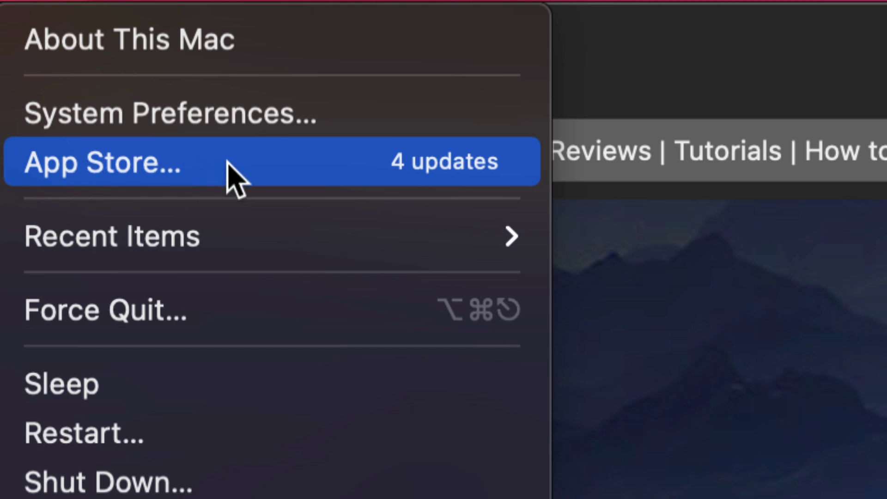
Open the App Store and start updating Compressor, Final Cut Pro, GarageBand and OneDrive.
{"action": "left_click", "coordinate": [155, 169]}
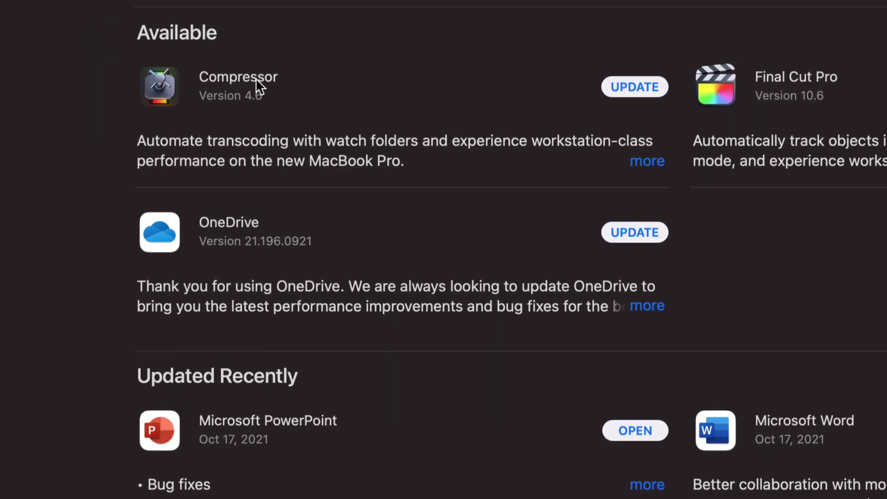
{"action": "left_click", "coordinate": [628, 90]}
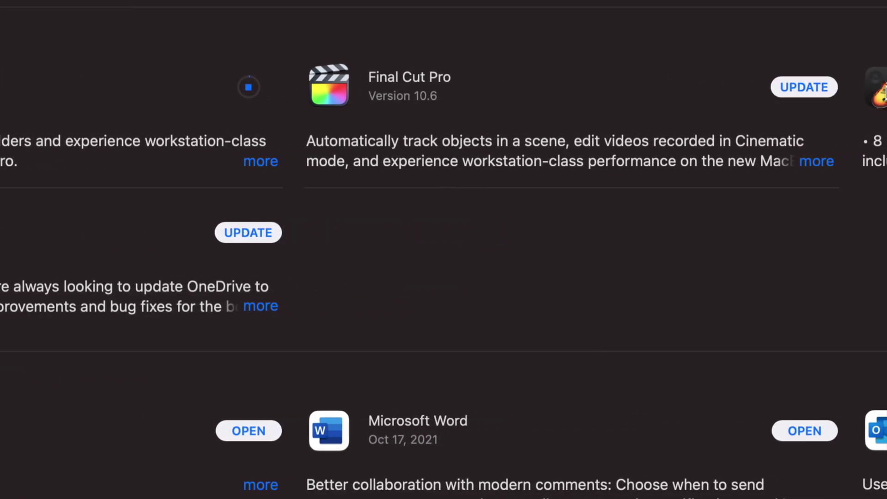
{"action": "left_click", "coordinate": [800, 82]}
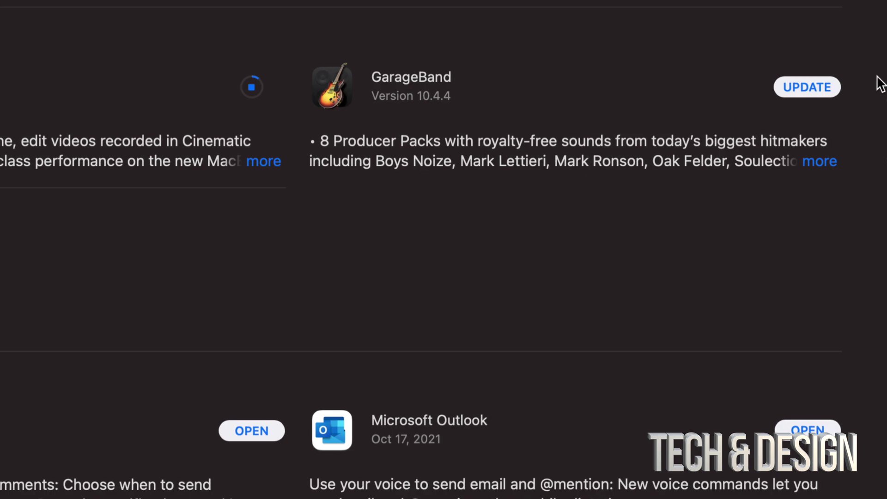
{"action": "left_click", "coordinate": [811, 85]}
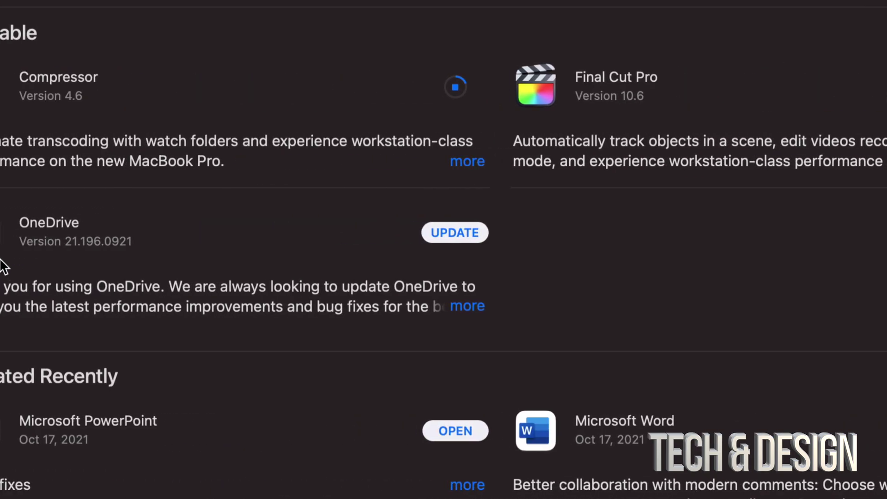
{"action": "left_click", "coordinate": [546, 232]}
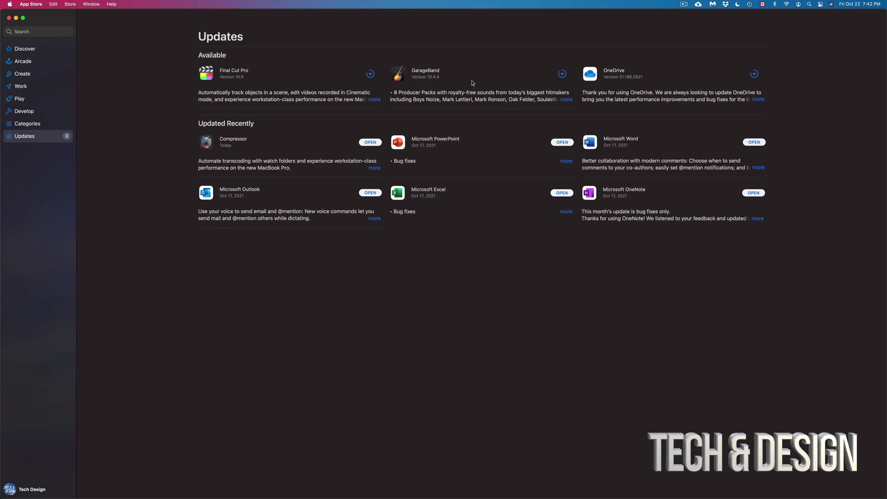
{"action": "left_click", "coordinate": [375, 100]}
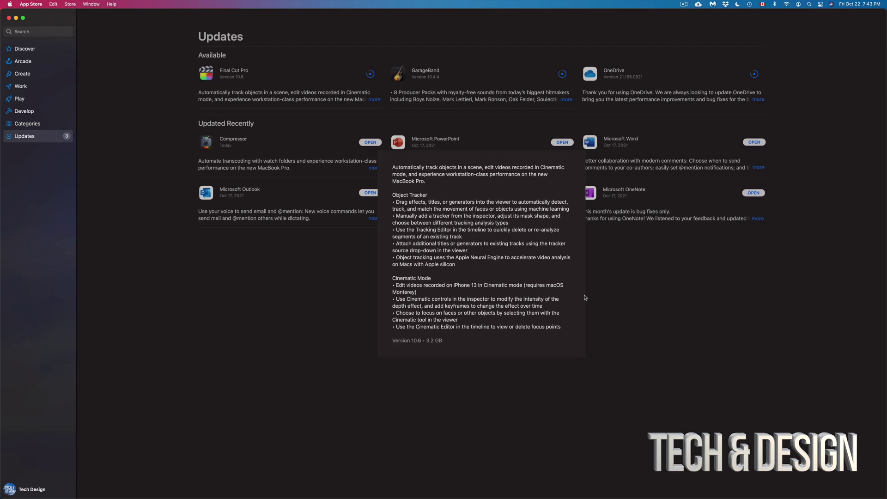
{"action": "left_click", "coordinate": [647, 240]}
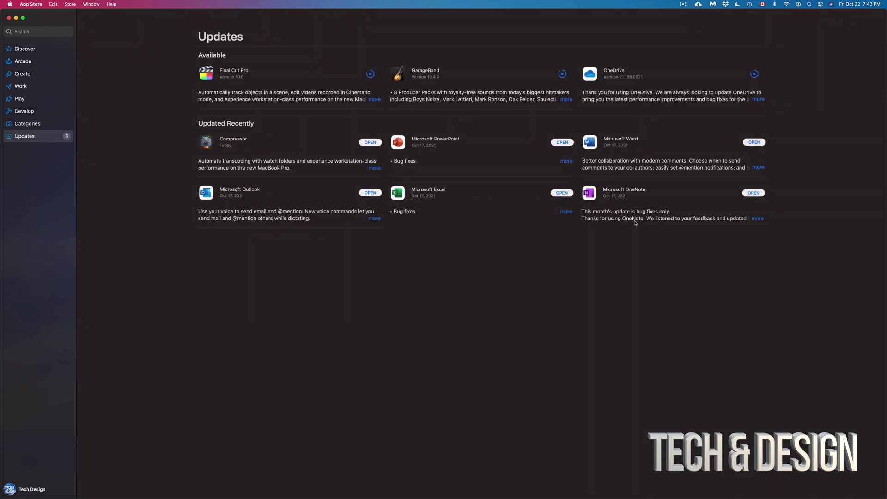
{"action": "left_click", "coordinate": [565, 100]}
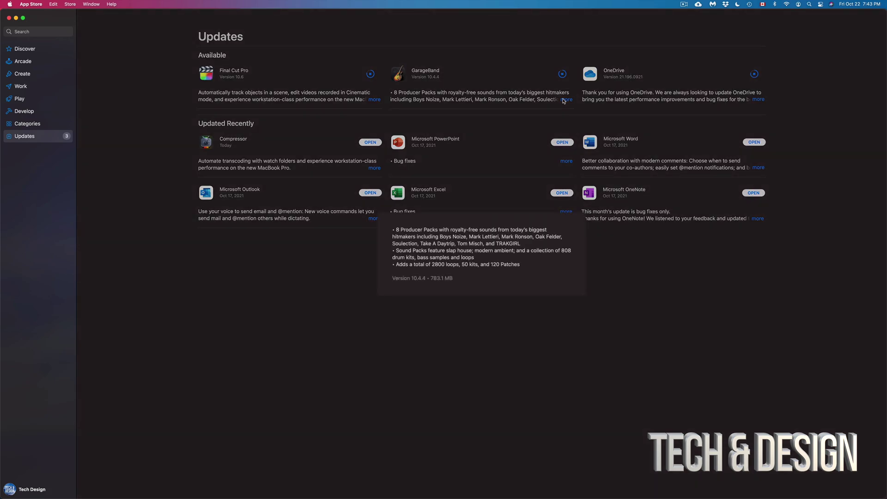
{"action": "left_click", "coordinate": [649, 285]}
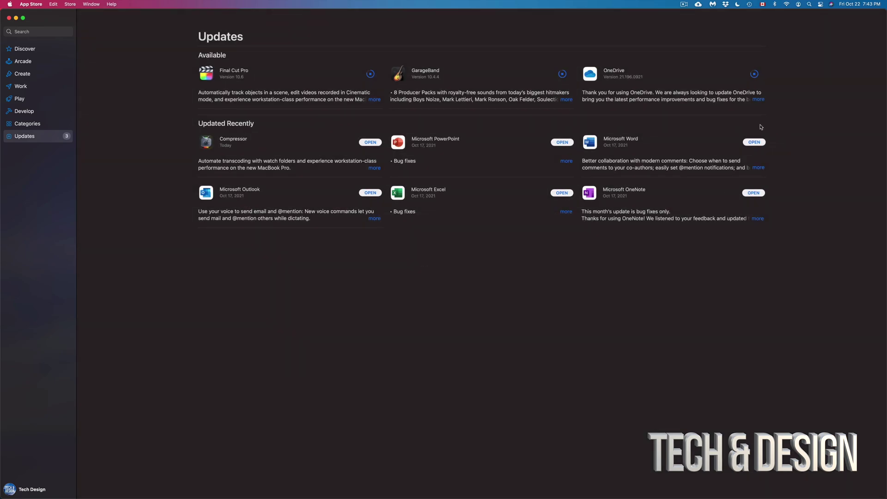
{"action": "left_click", "coordinate": [759, 101]}
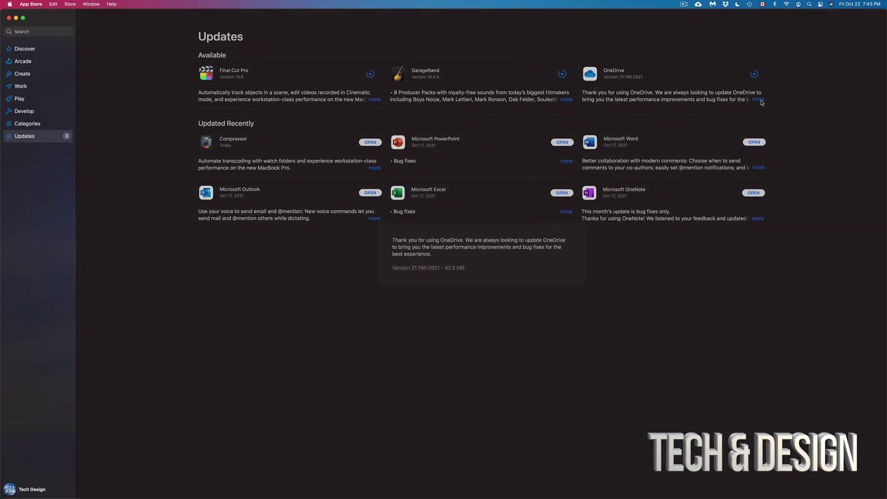
{"action": "left_click", "coordinate": [645, 305]}
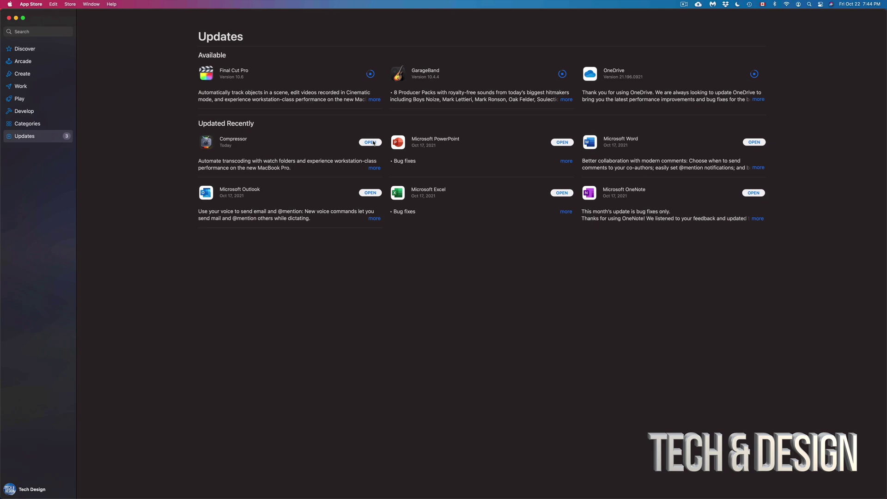
Launch the updated Compressor, dismiss its What's New notes, and return to App Store.
{"action": "left_click", "coordinate": [370, 142]}
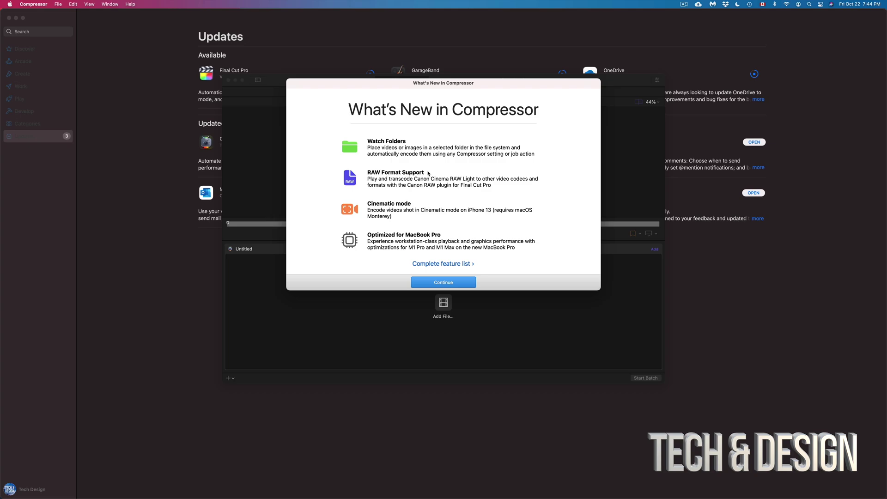
{"action": "left_click", "coordinate": [441, 282]}
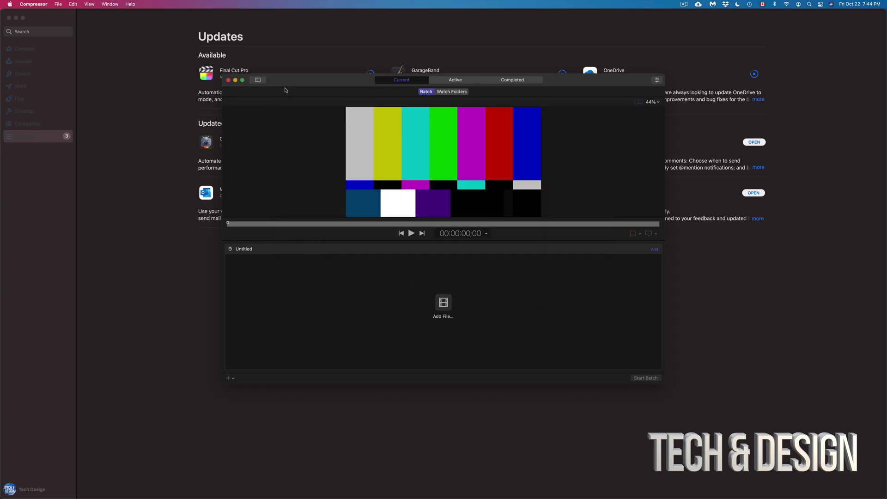
{"action": "left_click_drag", "start_coordinate": [285, 90], "coordinate": [167, 66]}
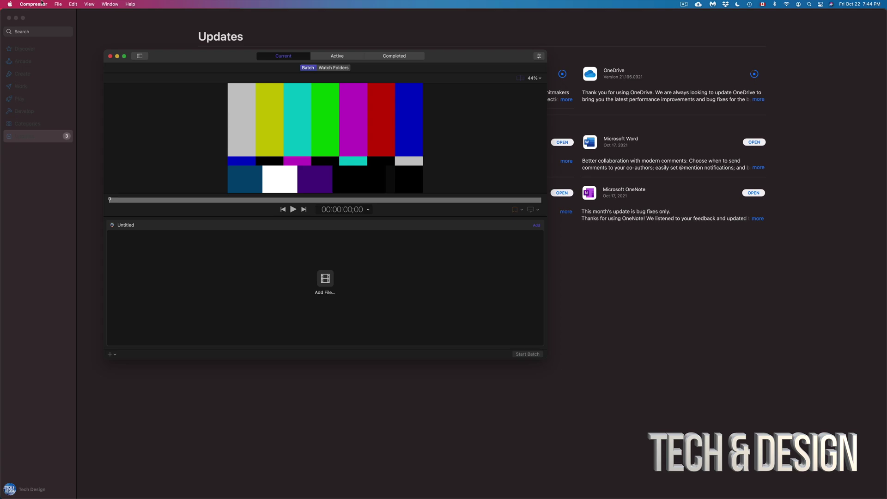
{"action": "left_click", "coordinate": [598, 307]}
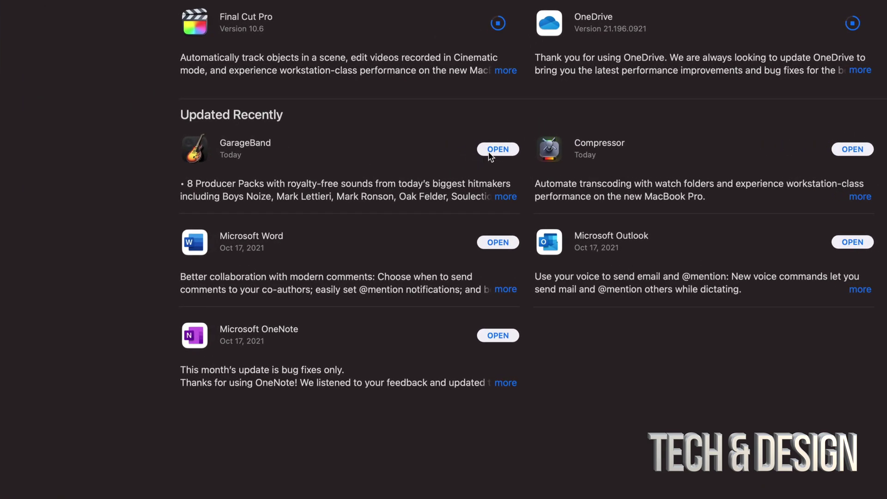
Launch the updated GarageBand, adopt the new key commands, dismiss What's New, and quit it.
{"action": "left_click", "coordinate": [490, 150]}
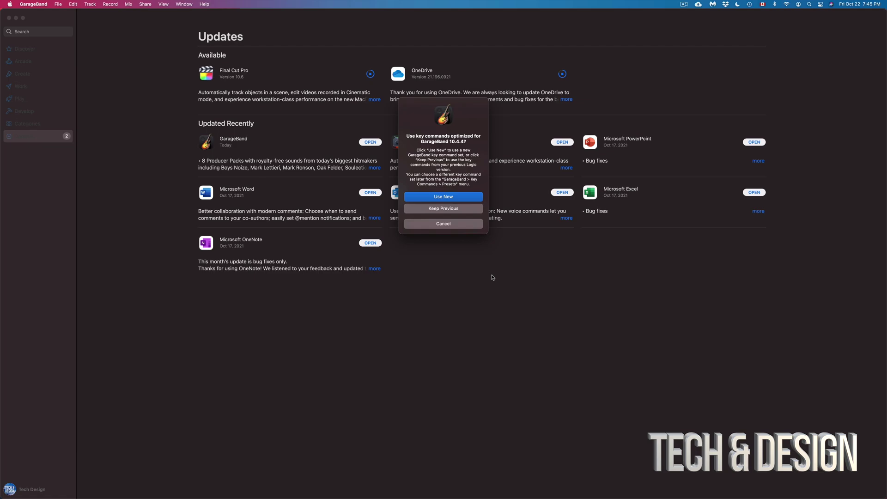
{"action": "left_click", "coordinate": [447, 198]}
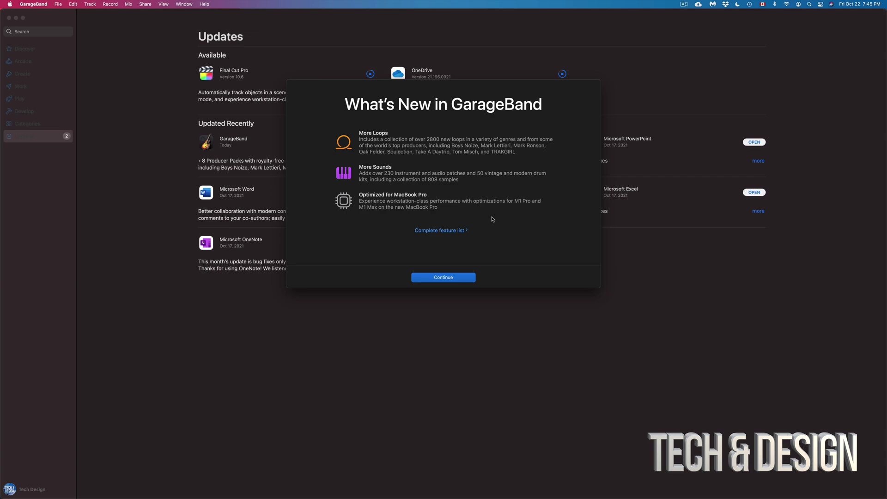
{"action": "left_click", "coordinate": [434, 278]}
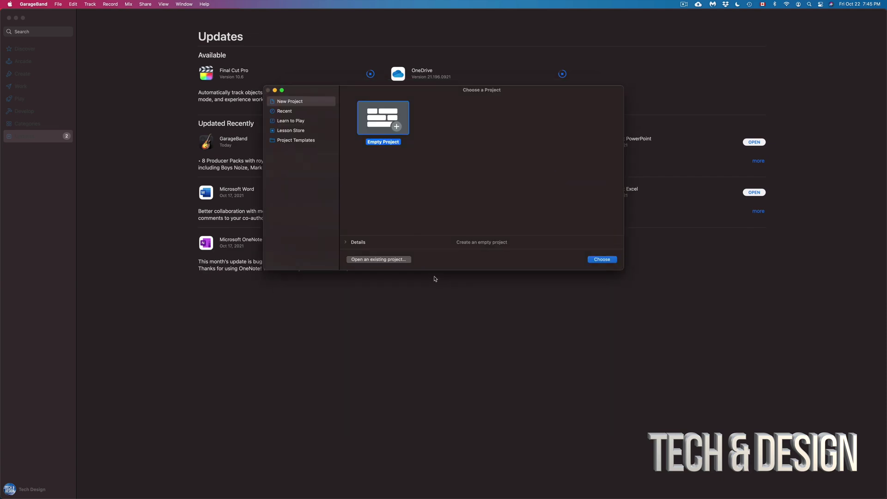
{"action": "left_click_drag", "start_coordinate": [334, 90], "coordinate": [325, 194]}
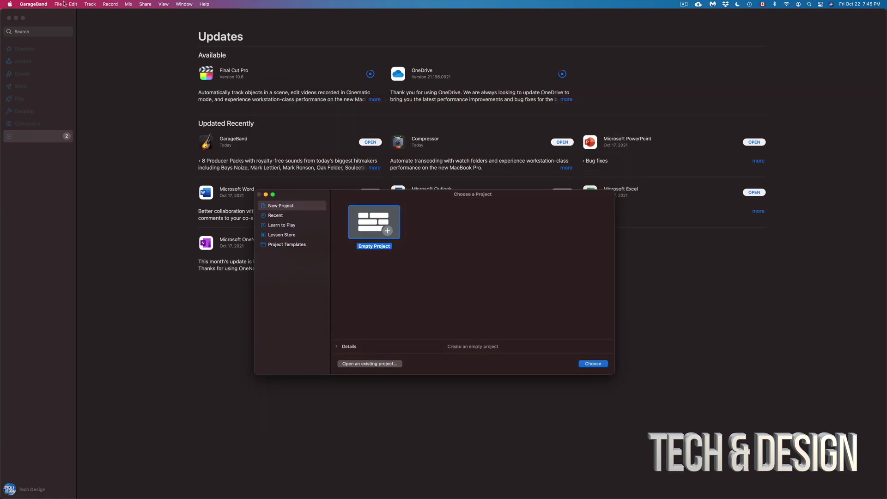
{"action": "left_click", "coordinate": [38, 4]}
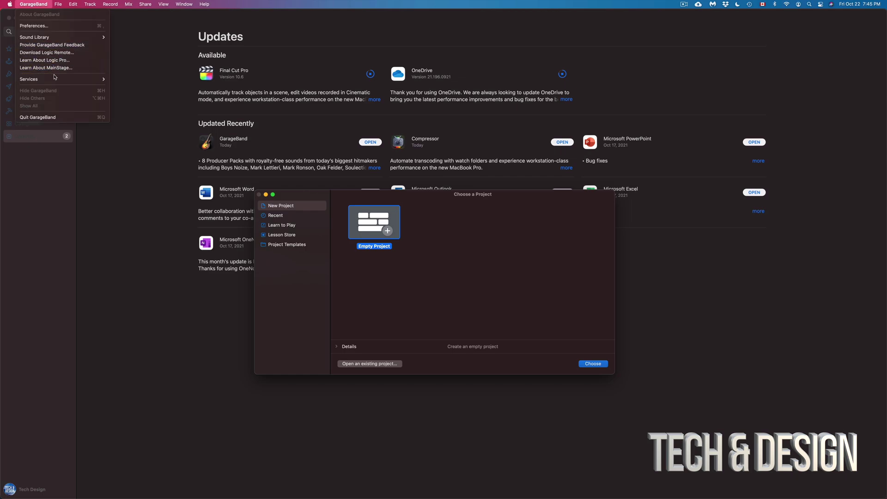
{"action": "left_click", "coordinate": [67, 119]}
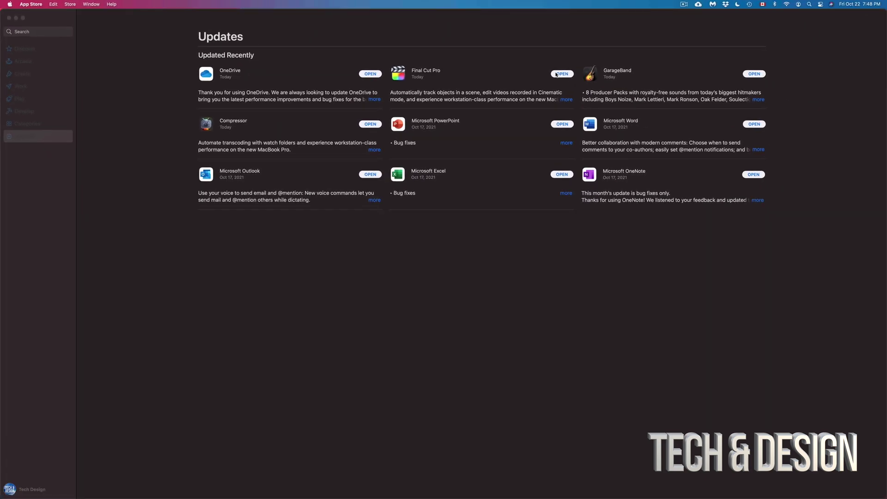
Launch Final Cut Pro 10.6, dismiss What's New, and update the Untitled library.
{"action": "left_click", "coordinate": [557, 74]}
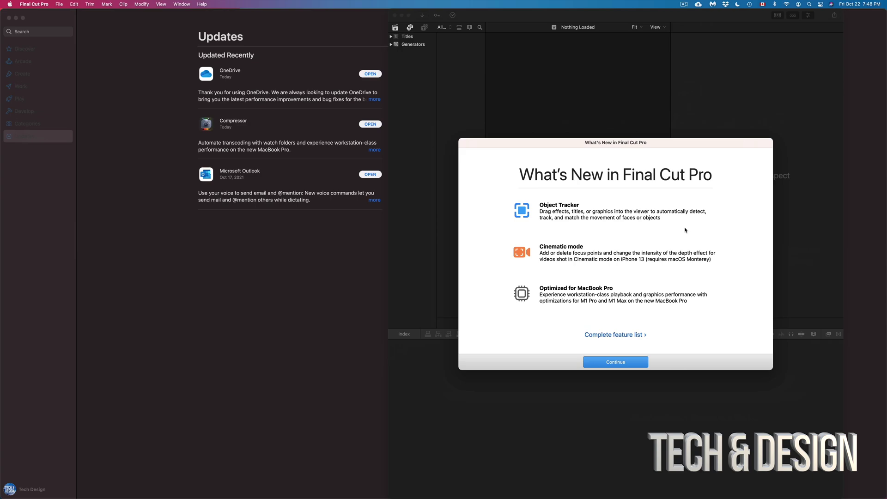
{"action": "left_click", "coordinate": [619, 365]}
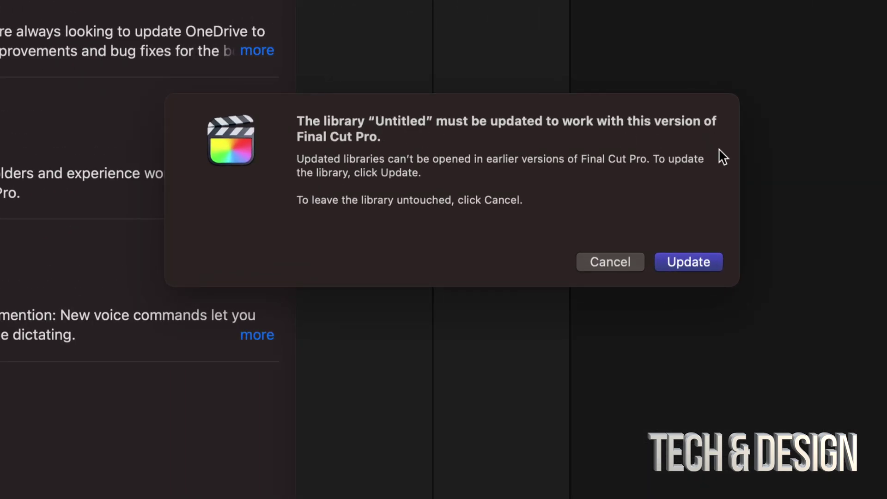
{"action": "left_click", "coordinate": [692, 261]}
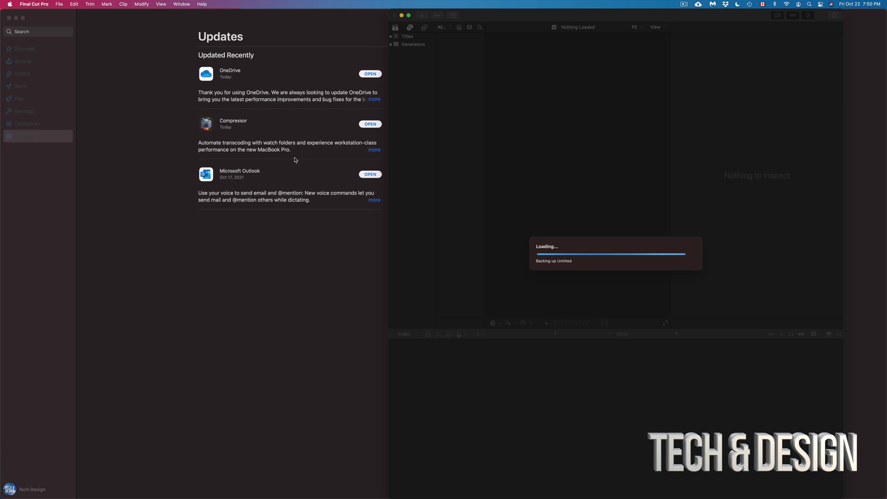
{"action": "mouse_move", "coordinate": [383, 481]}
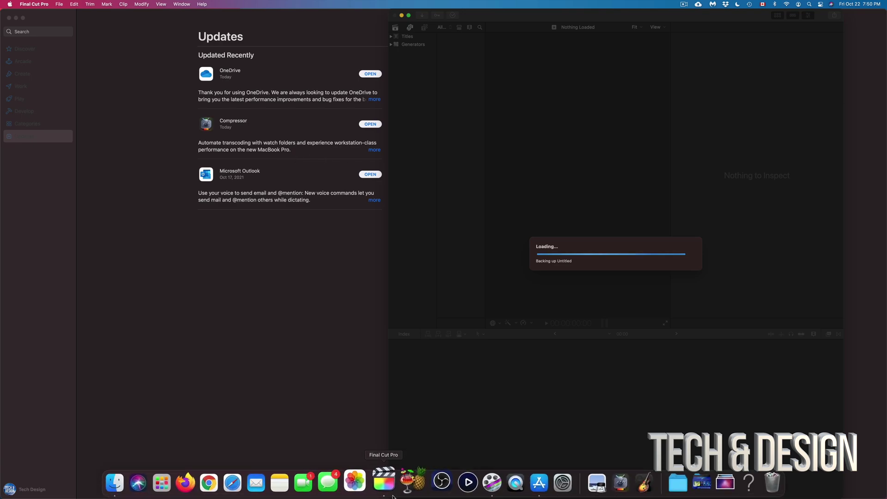
Check Final Cut Pro's Dock menu and close it without force quitting while the backup continues.
{"action": "right_click", "coordinate": [388, 492]}
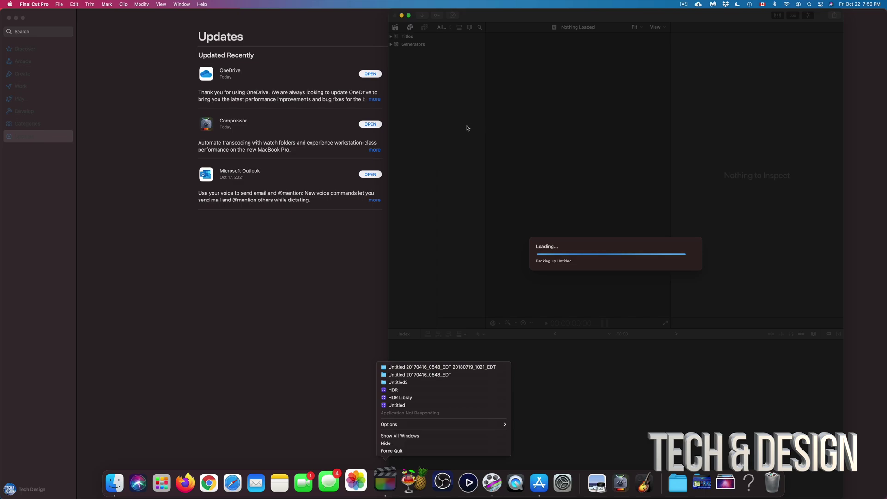
{"action": "left_click", "coordinate": [467, 128]}
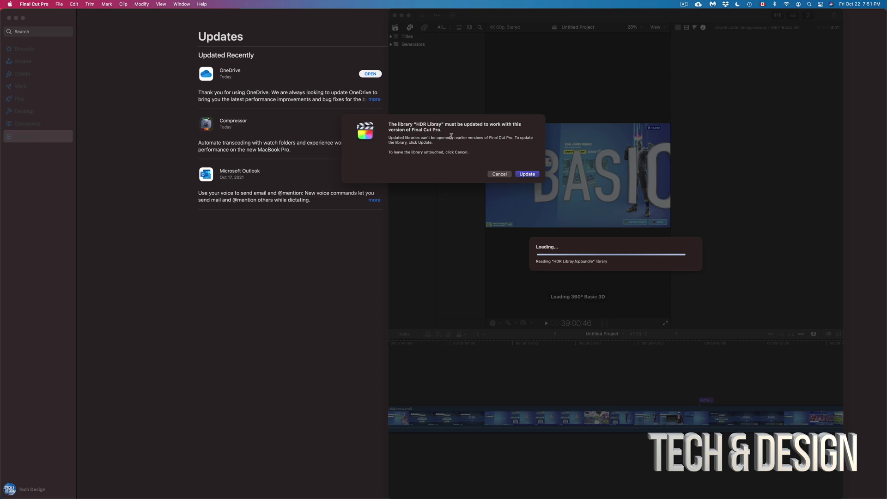
Update the HDR Library, show the Libraries sidebar, and quit Final Cut Pro with Cmd-Q.
{"action": "left_click", "coordinate": [530, 174]}
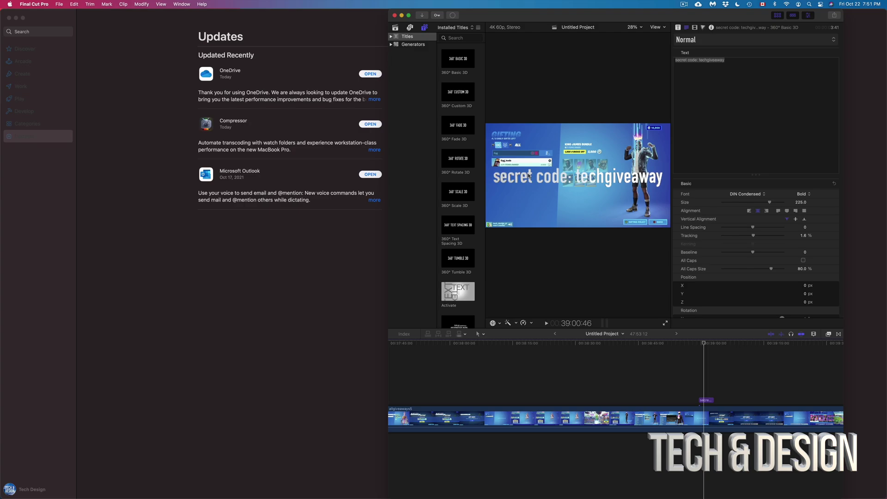
{"action": "left_click", "coordinate": [229, 29]}
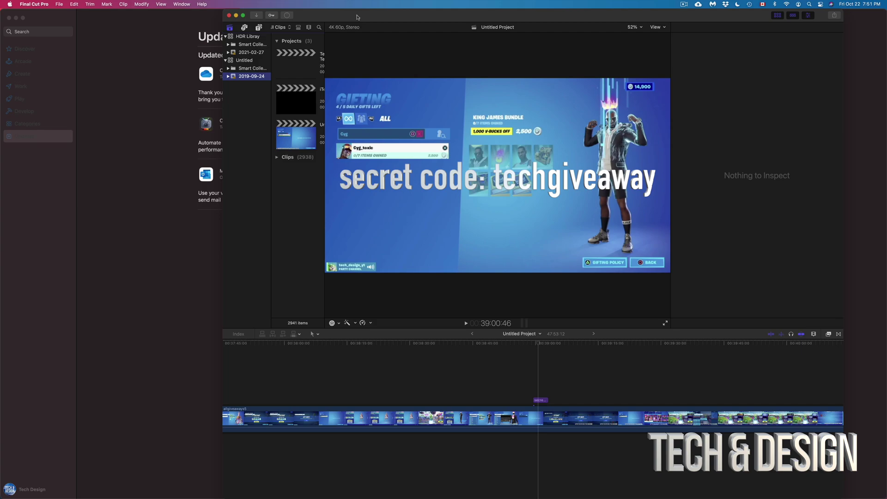
{"action": "left_click_drag", "start_coordinate": [358, 15], "coordinate": [286, 5]}
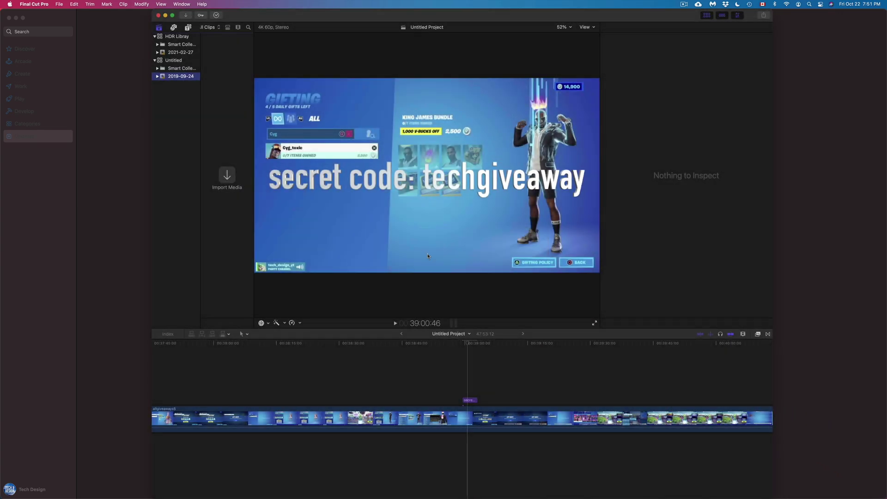
{"action": "key", "text": "super+q"}
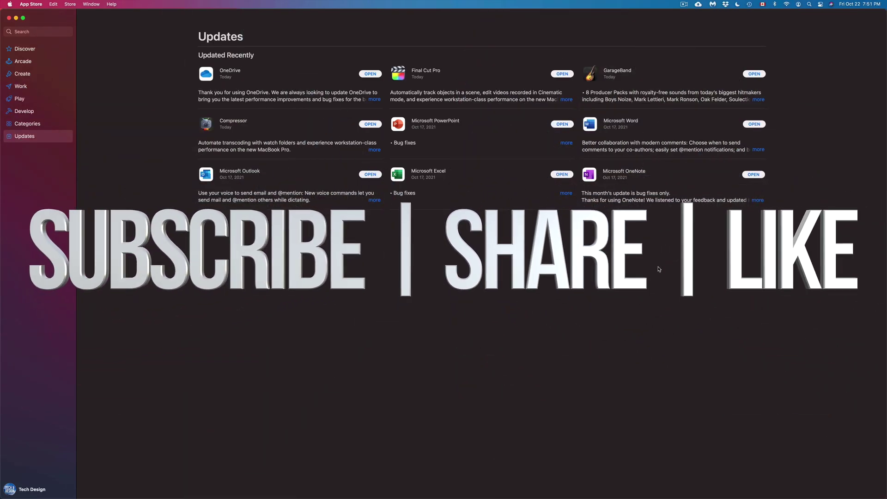